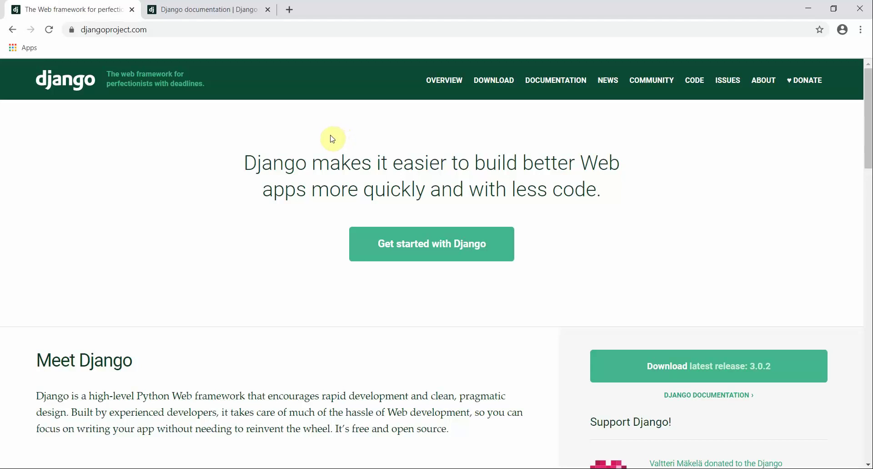
Bring up the Django notes in Notepad and highlight the documentation URL, tool links and installation steps
left_click(459, 421)
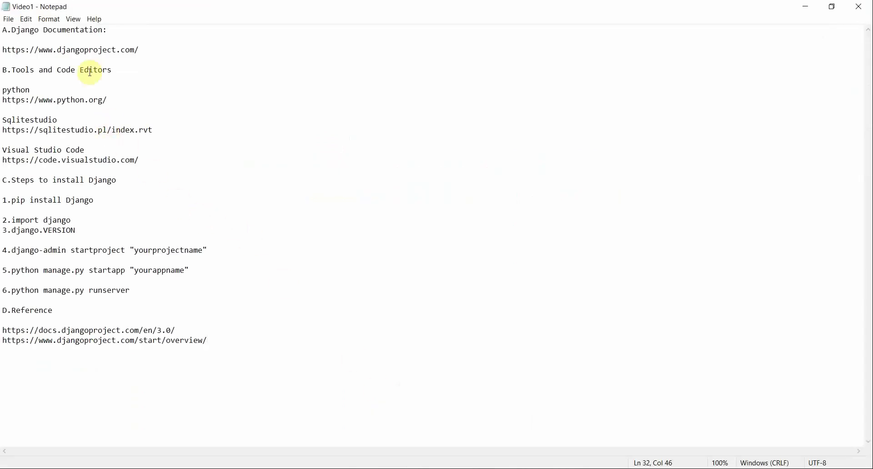
left_click_drag(140, 50, 2, 51)
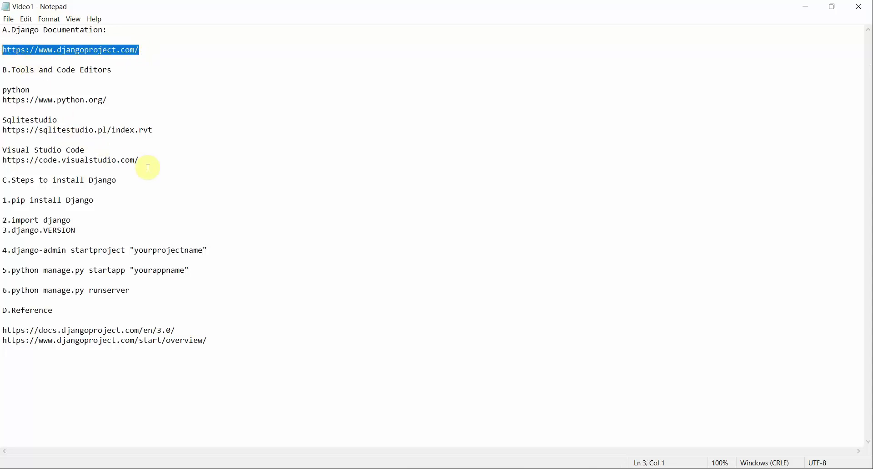
left_click_drag(148, 165, 2, 75)
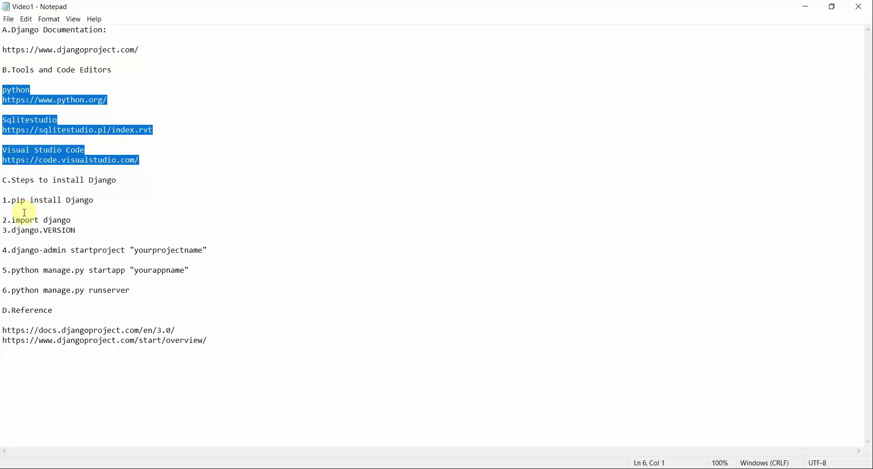
left_click(68, 309)
left_click_drag(134, 291, 3, 172)
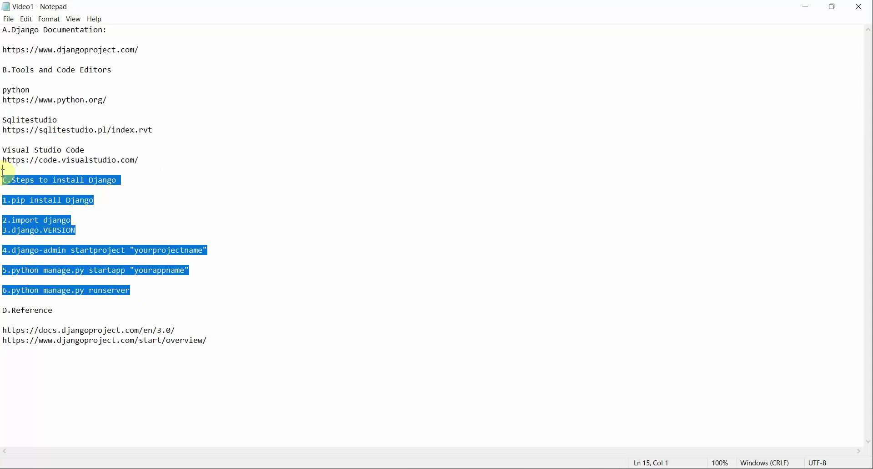
Back on djangoproject.com, highlight the 'Django is a high-level…' Meet Django introduction paragraph
key("alt+Tab")
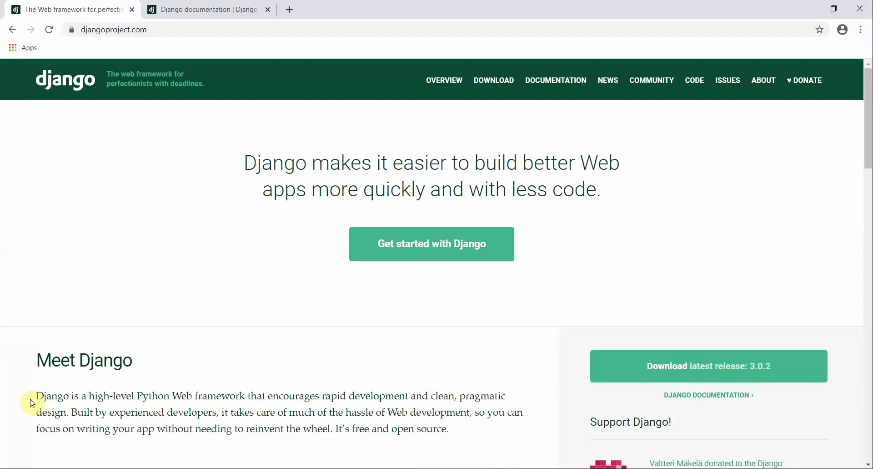
triple_click(36, 399)
left_click(37, 399)
triple_click(36, 399)
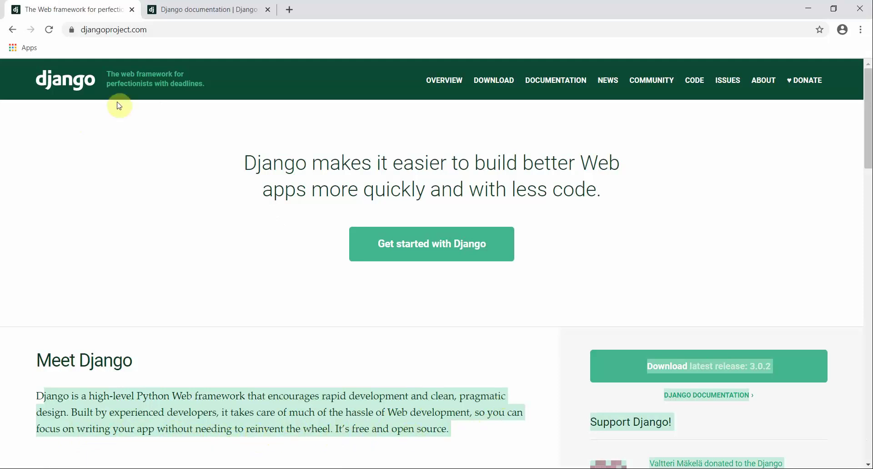
Open the Django 3.0 documentation tab and highlight part of The model layer description
left_click(193, 9)
scroll(217, 167, "down", 6)
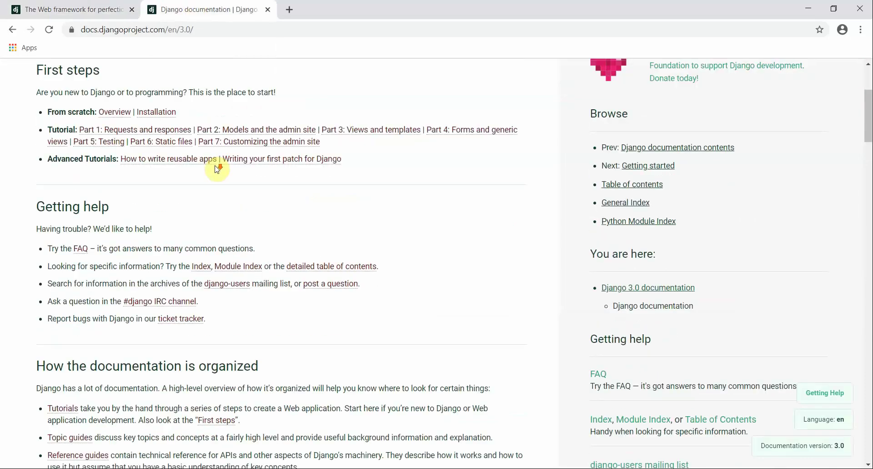
scroll(217, 185, "up", 6)
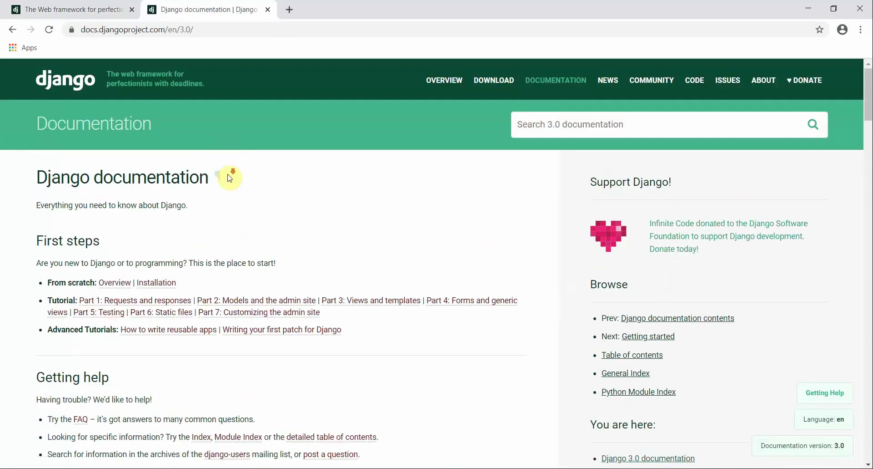
scroll(228, 174, "down", 7)
scroll(230, 181, "down", 1)
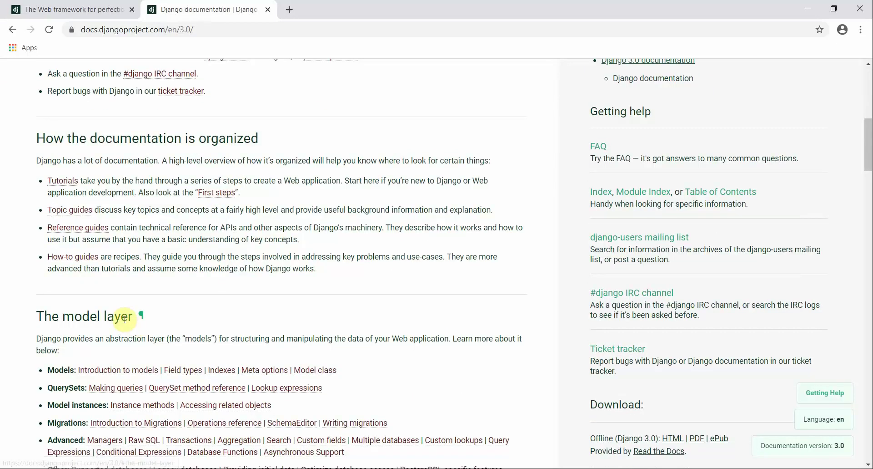
scroll(122, 314, "down", 1)
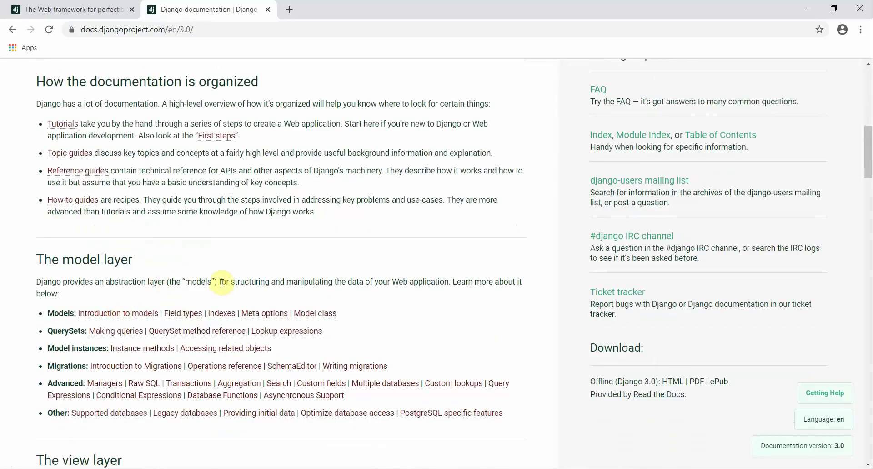
left_click_drag(221, 282, 440, 279)
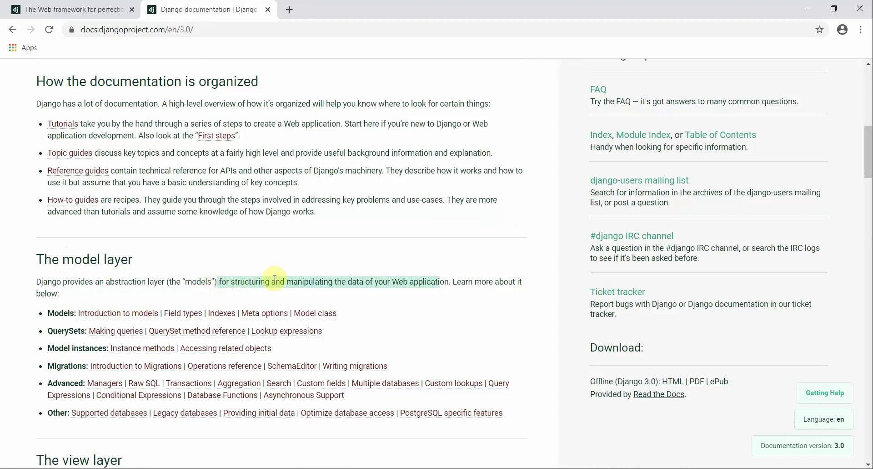
Highlight The view layer section, then read further down the documentation page
scroll(306, 280, "down", 4)
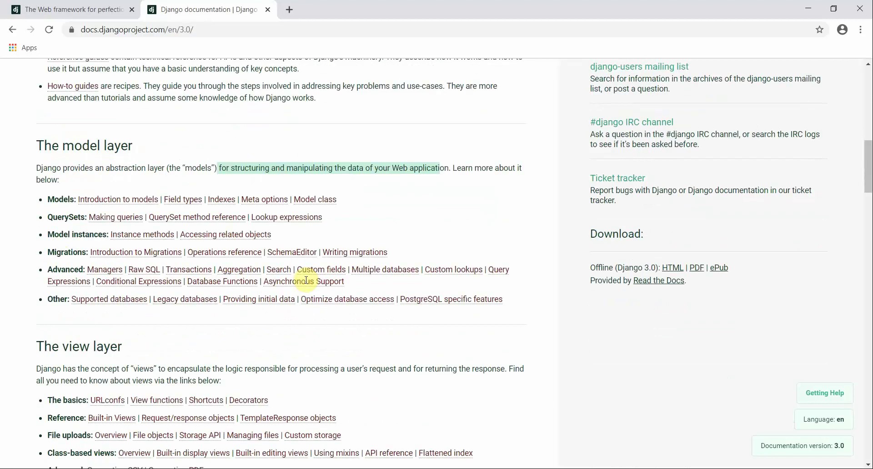
left_click_drag(30, 289, 143, 321)
left_click(137, 313)
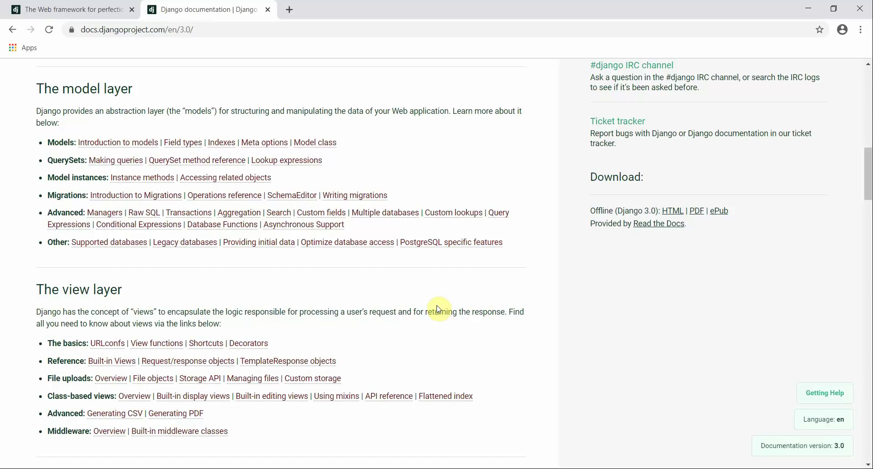
scroll(352, 322, "down", 4)
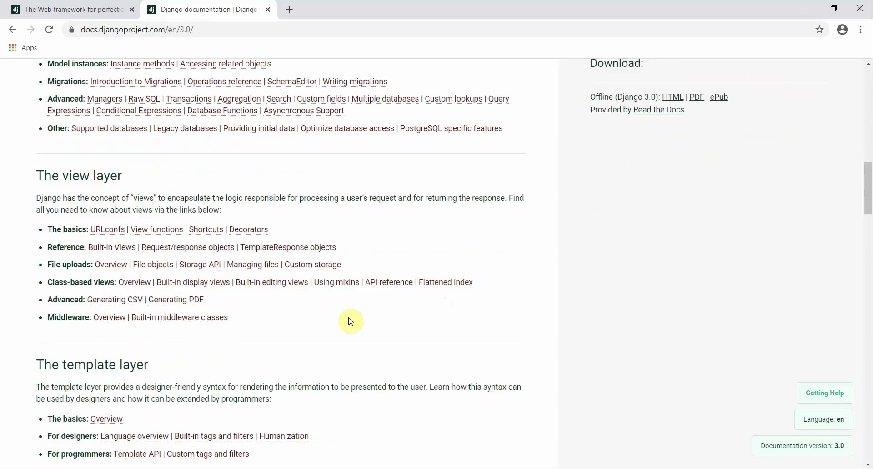
scroll(212, 346, "down", 1)
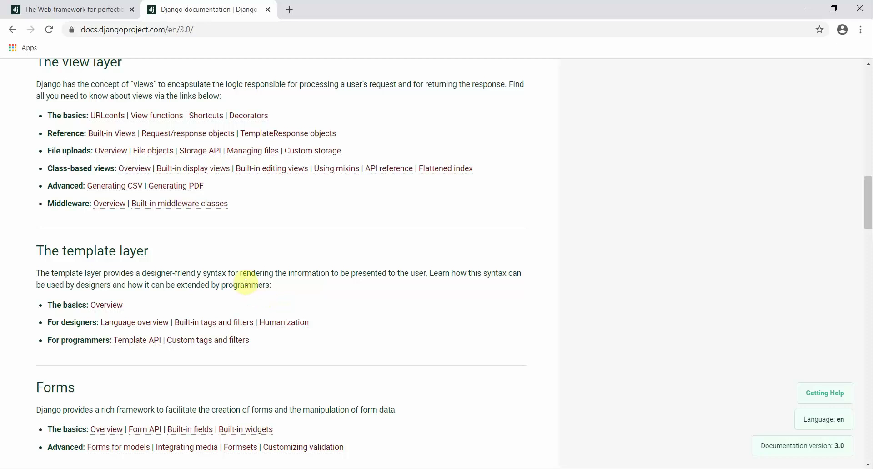
scroll(274, 274, "up", 2)
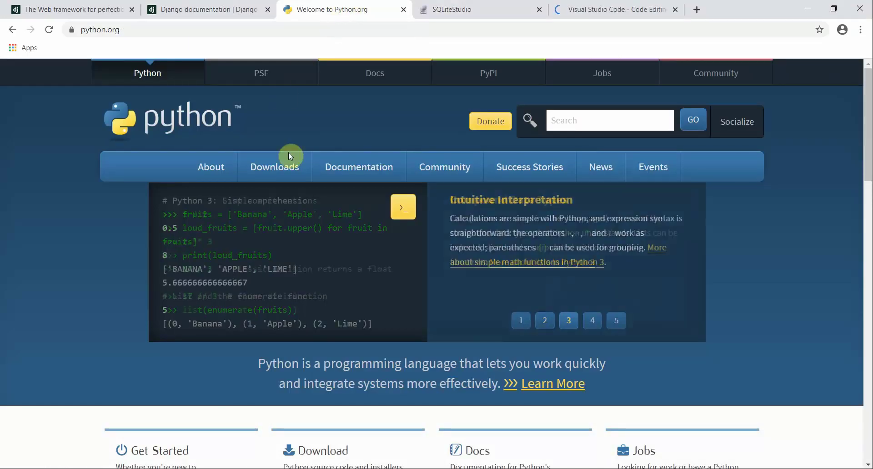
Look over python.org's Downloads menu, then bring up the addtopath.jpg image in Photos
mouse_move(288, 167)
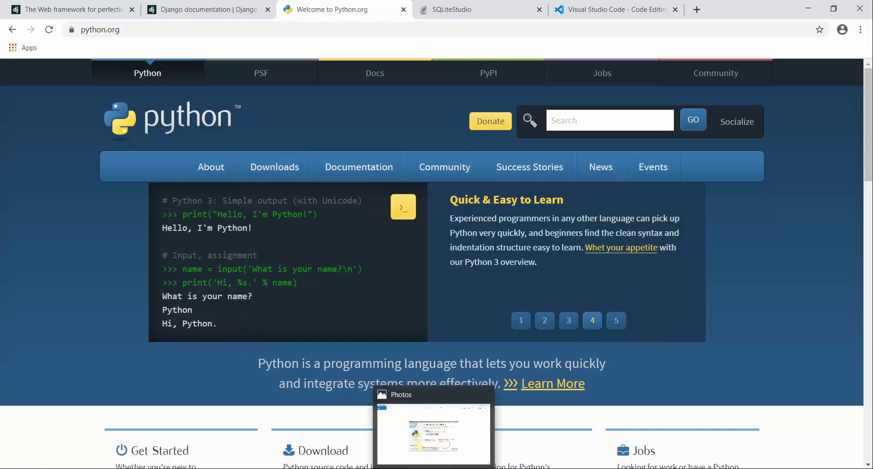
left_click(440, 459)
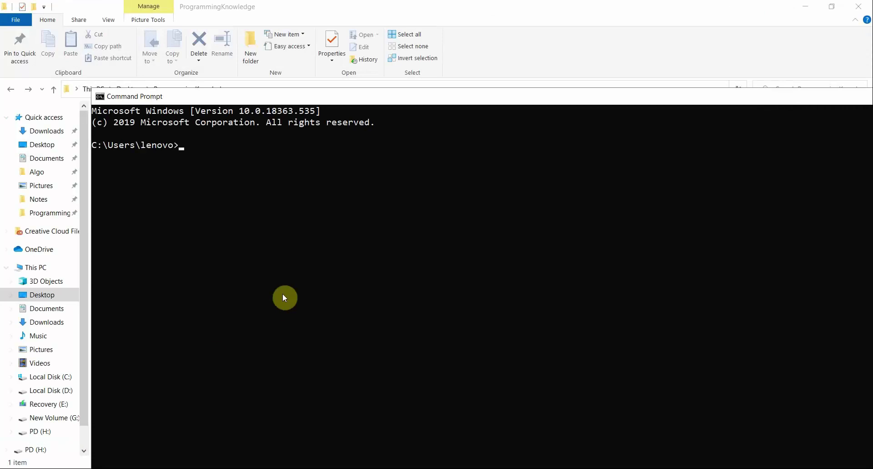
Maximize Command Prompt, run python to confirm Python 3.8.1, then return to the python.org page
double_click(413, 103)
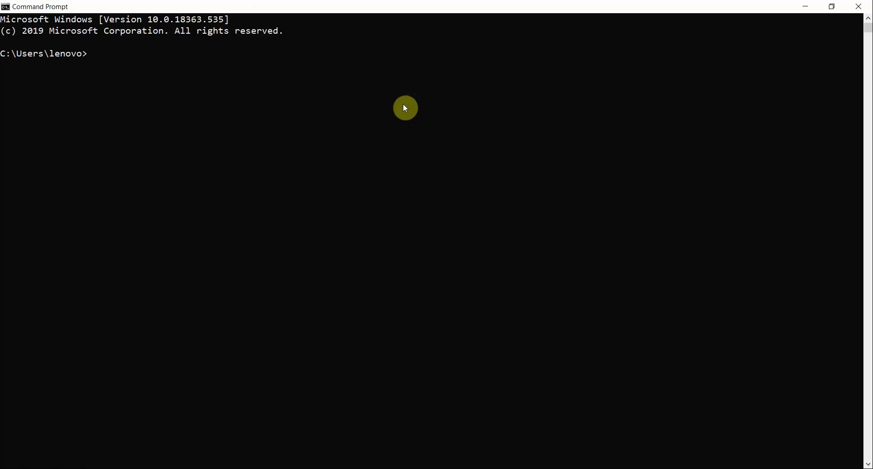
type("python")
key("Return")
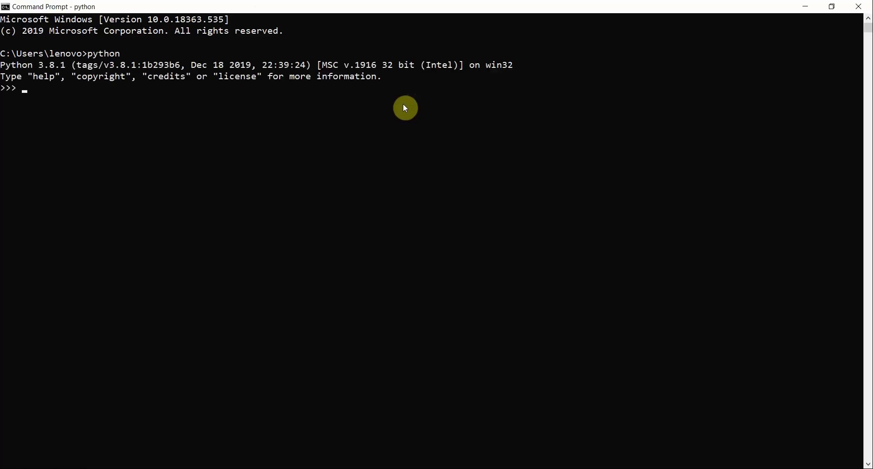
key("alt+Tab")
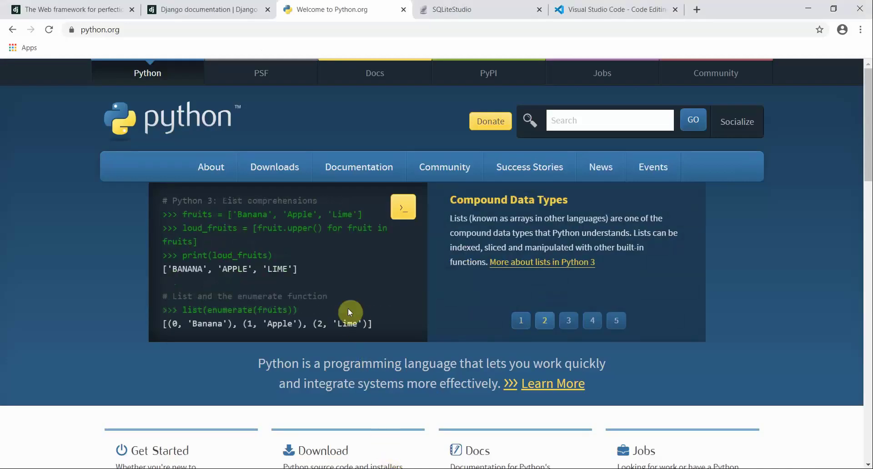
Open SQLiteStudio's 'Download Windows binary' link in a new tab and view the 3.2.1 release assets
left_click(468, 5)
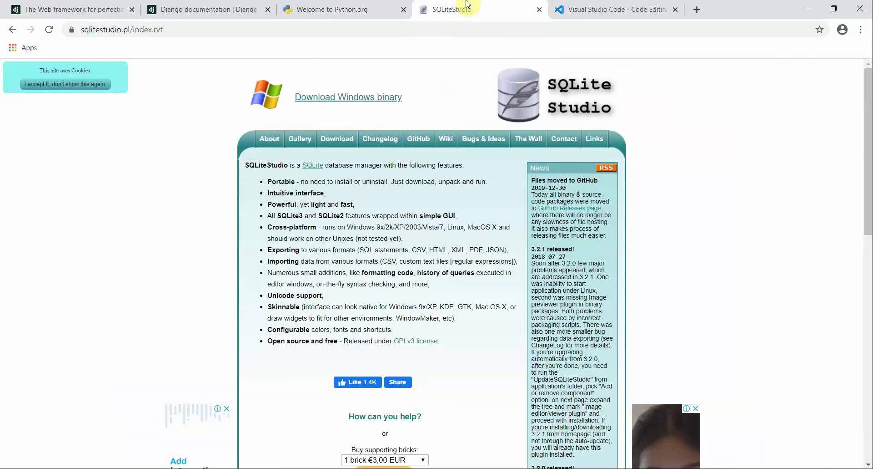
right_click(346, 98)
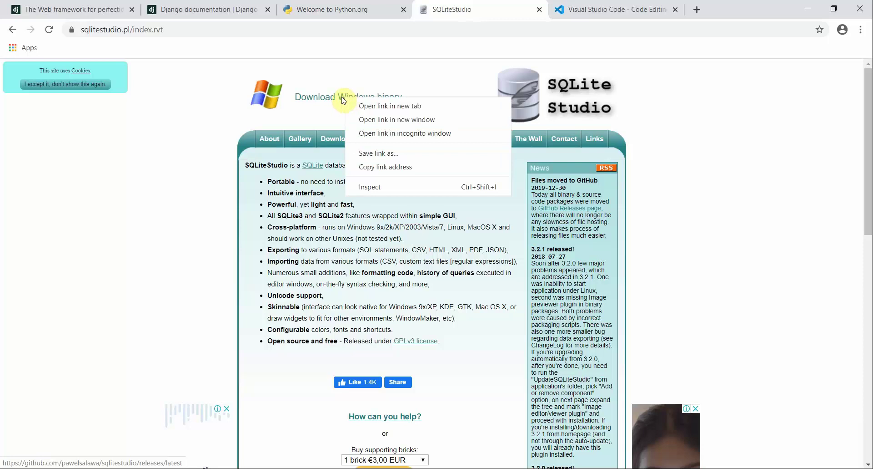
left_click(366, 107)
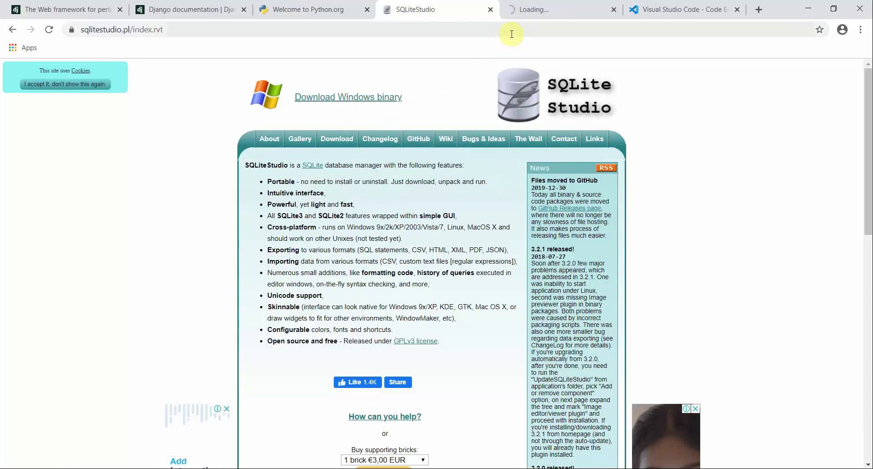
left_click(534, 9)
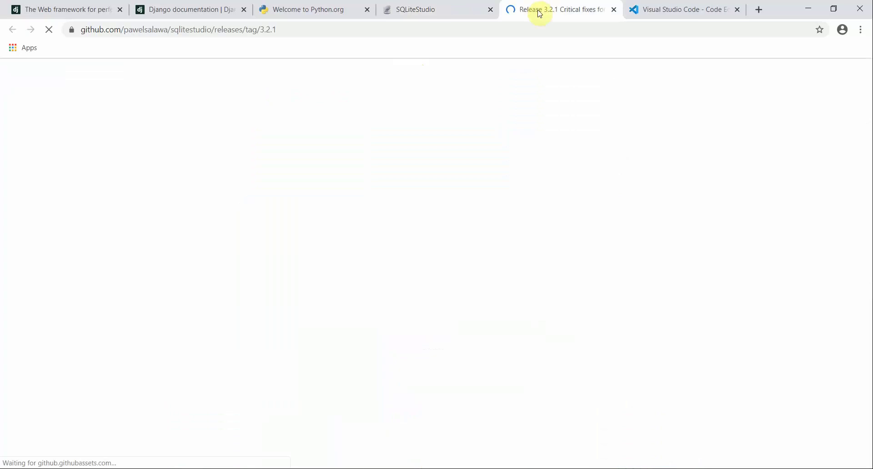
scroll(507, 144, "down", 4)
scroll(501, 163, "down", 5)
scroll(468, 156, "up", 5)
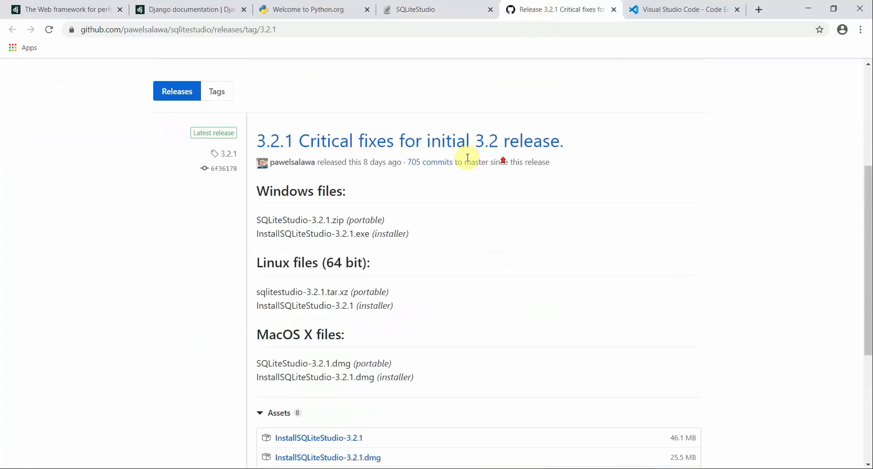
scroll(300, 207, "down", 5)
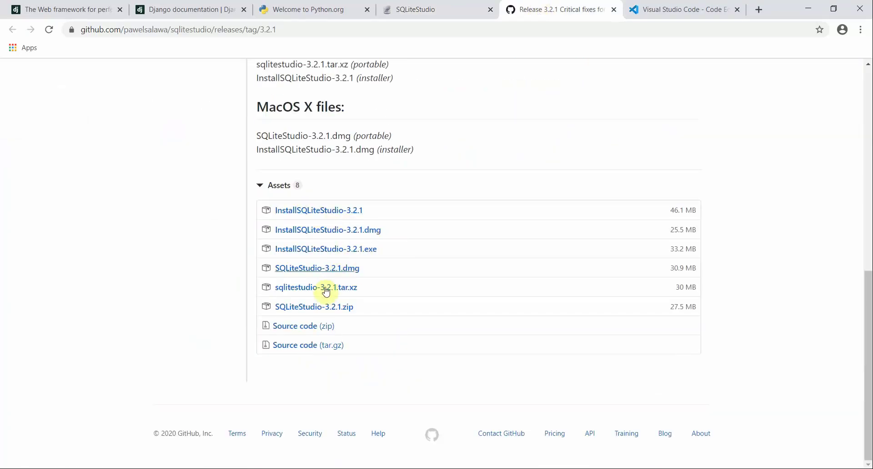
Show the top of the code.visualstudio.com page, then bring up VS Code's Terminal menu
left_click(687, 16)
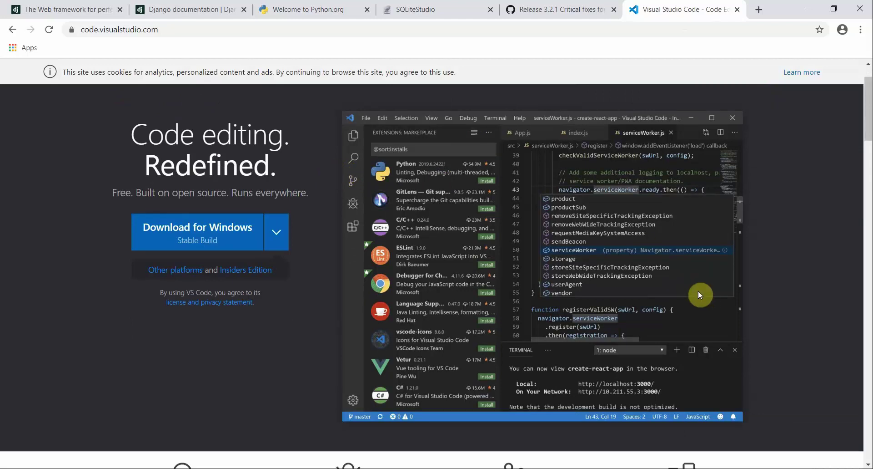
scroll(679, 286, "up", 1)
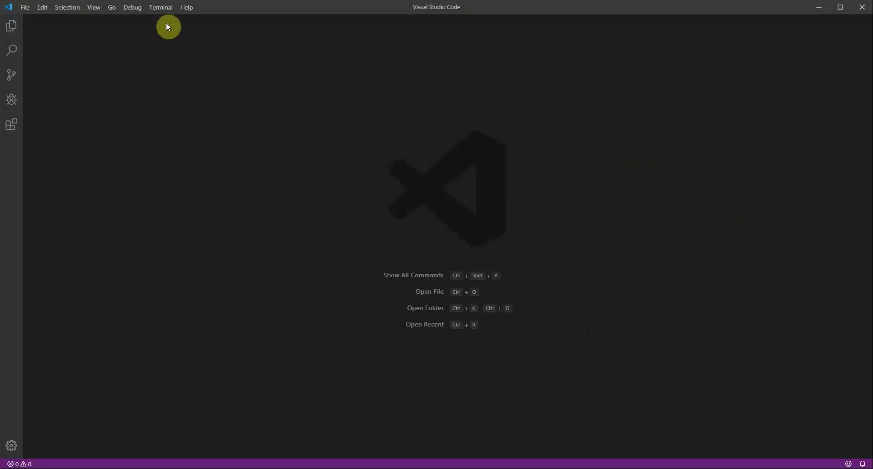
left_click(161, 7)
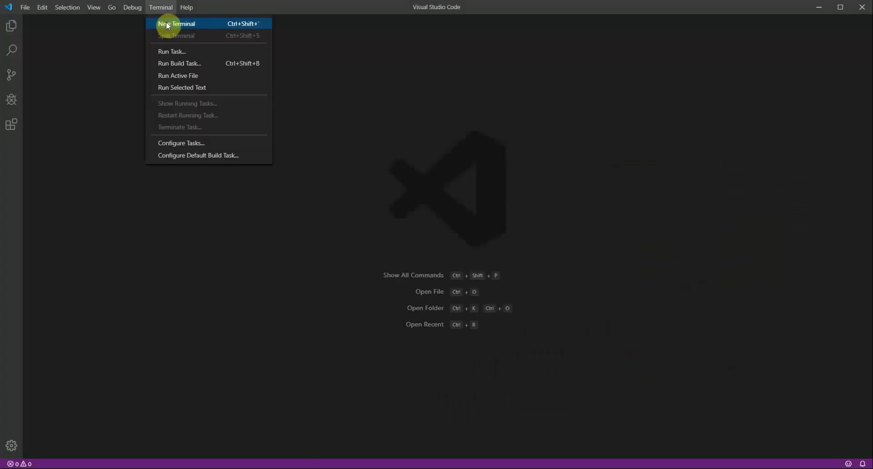
Open a new cmd terminal panel in Visual Studio Code
left_click(168, 24)
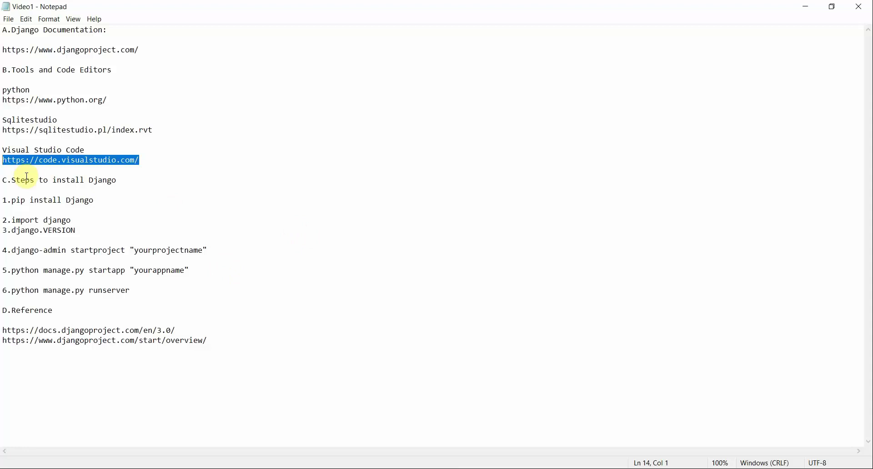
Select the documentation and tools links in the Notepad Django notes
left_click_drag(2, 31, 4, 180)
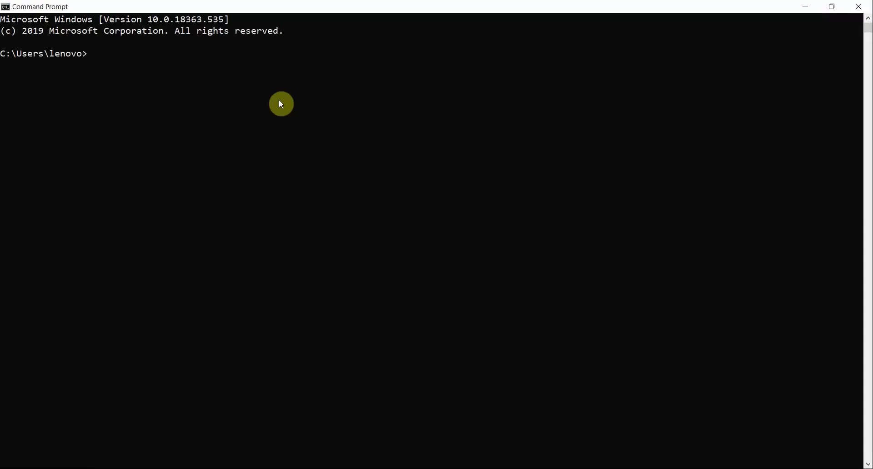
Run 'pip install django', confirming Django 3.0.1 with pytz, asgiref and sqlparse already satisfied
type("pip in")
type("stall django")
key("Return")
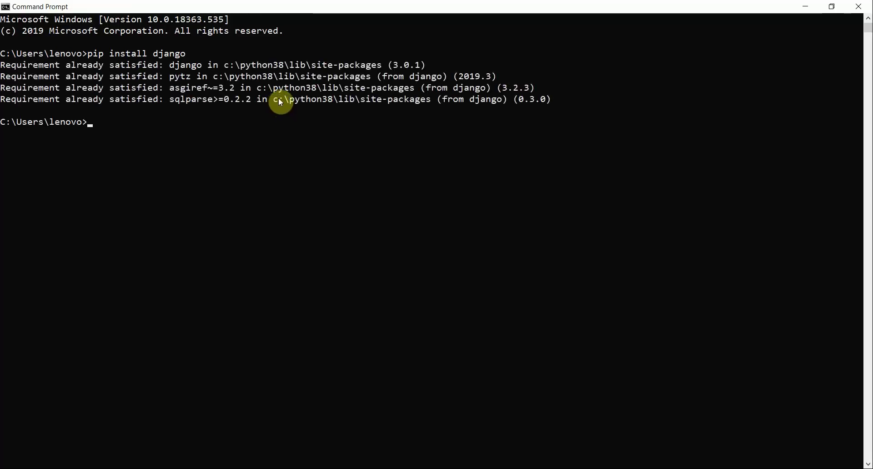
left_click_drag(565, 99, 2, 68)
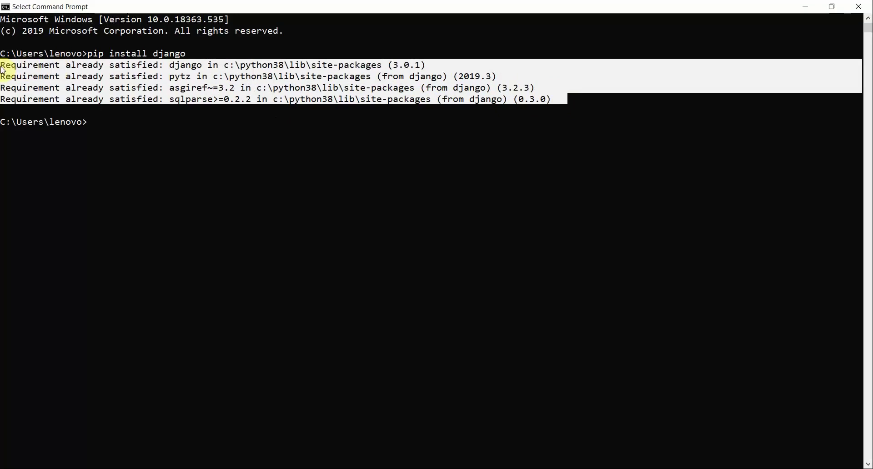
left_click(116, 121)
key("Escape")
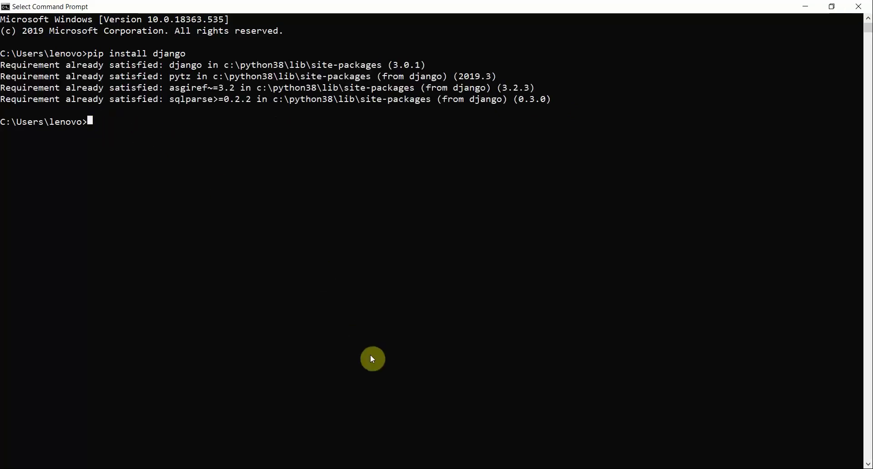
In Python, import django and confirm django.VERSION returns (3, 0, 1, 'final', 1)
type("python")
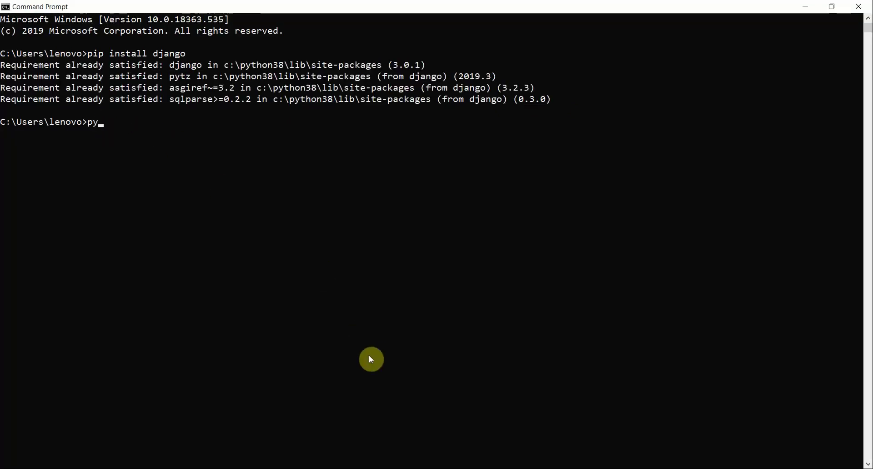
key("Return")
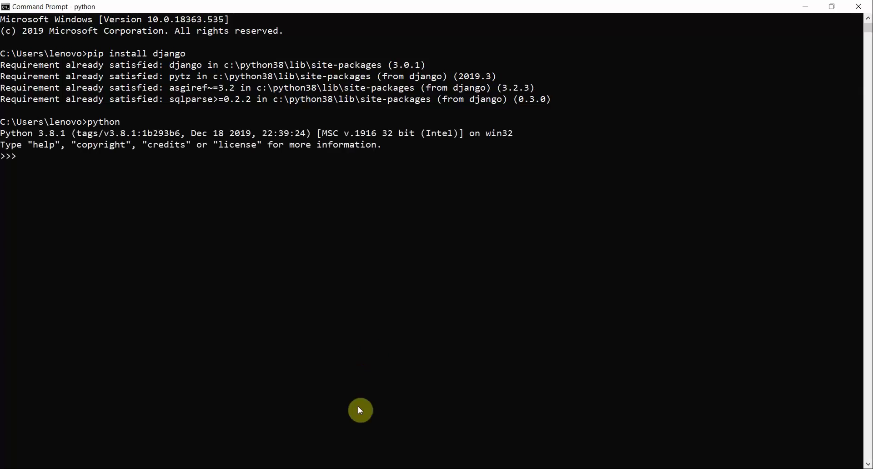
type("import django")
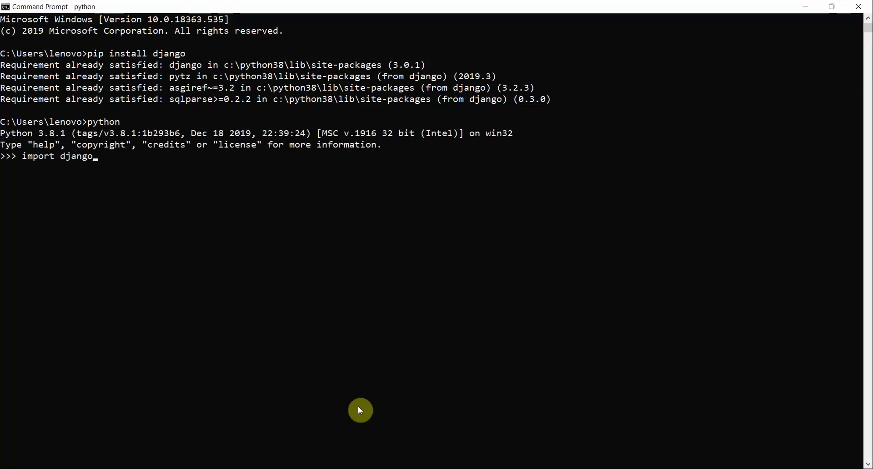
key("Return")
type("dja")
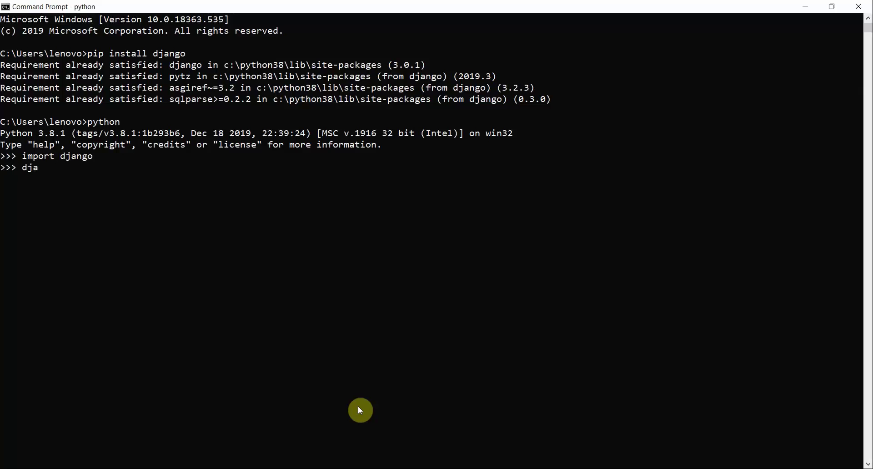
type("ngo.VERSION")
key("Return")
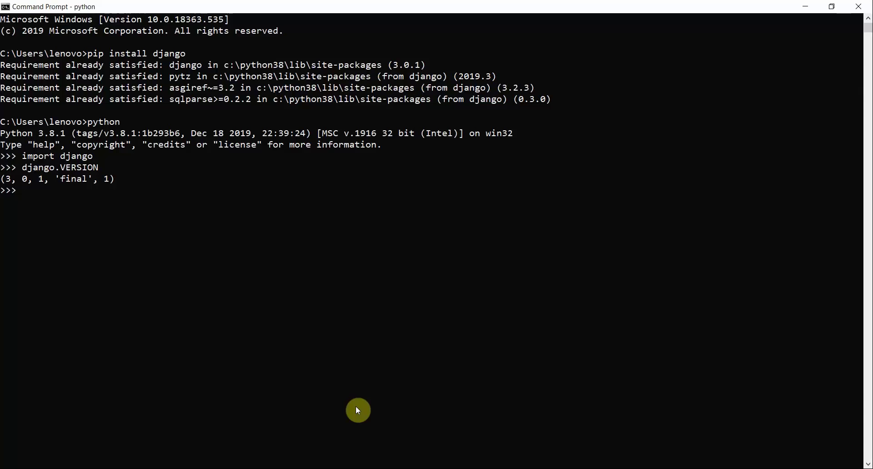
Clear the console text selection and bring the VS Code window forward
left_click_drag(189, 54, 87, 54)
left_click(93, 190)
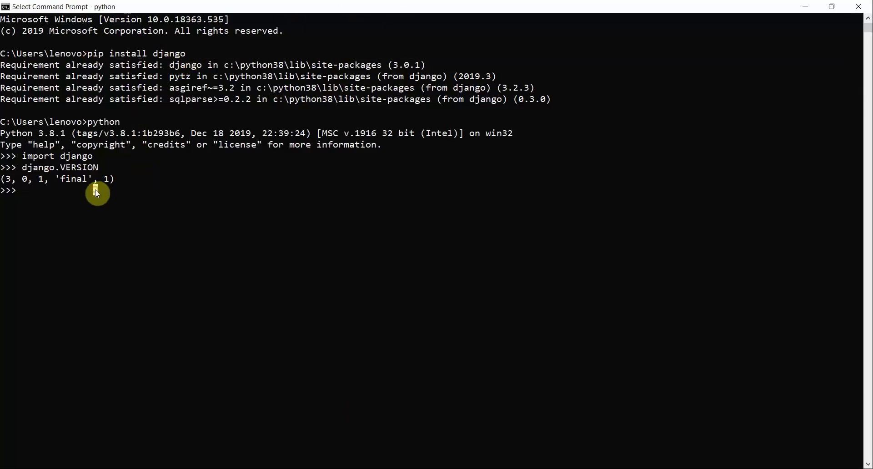
left_click(130, 467)
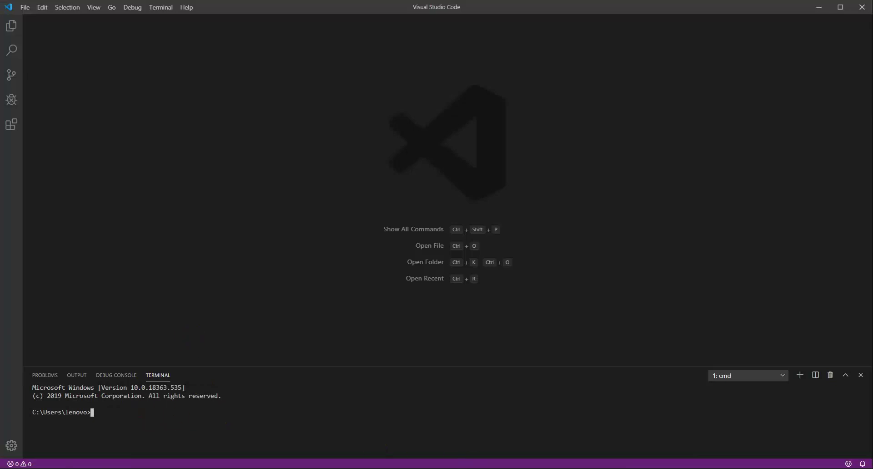
In a fresh Command Prompt window, change into the Desktop folder with cd Desktop
mouse_move(490, 468)
mouse_move(377, 466)
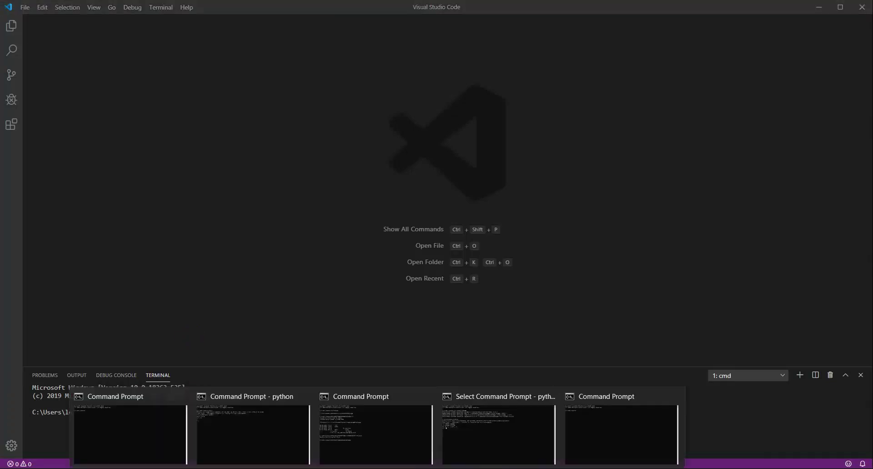
left_click(574, 438)
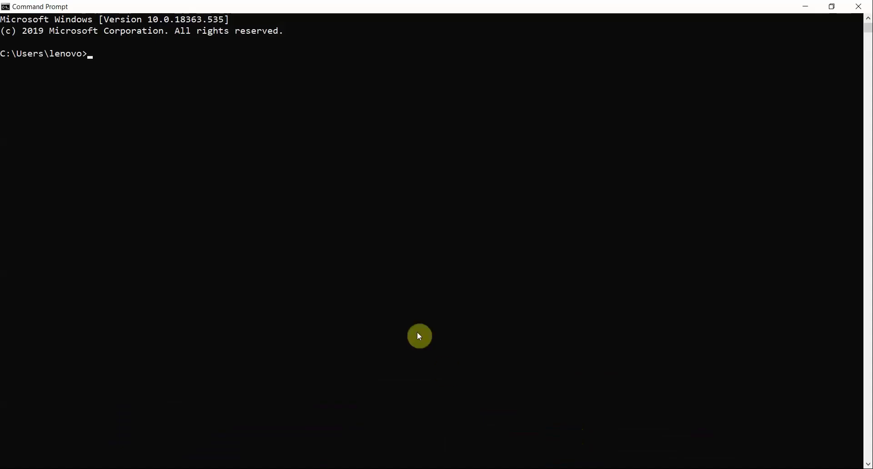
type("CD")
key("BackSpace")
key("BackSpace")
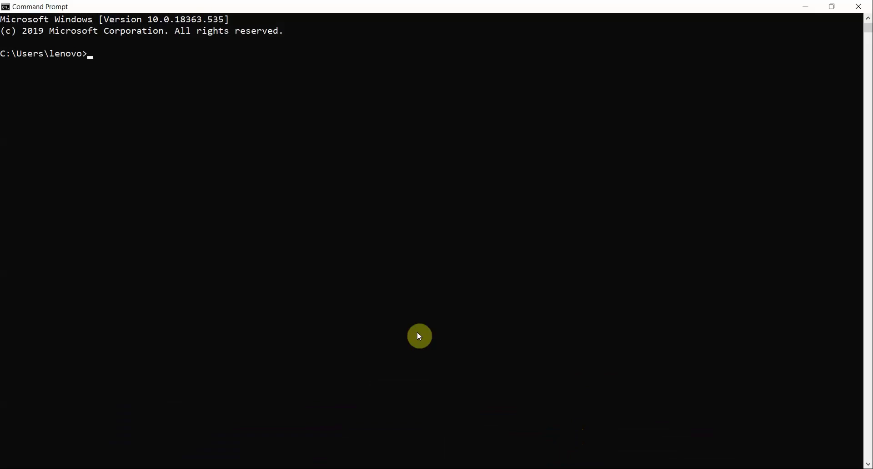
type("cd Desktop")
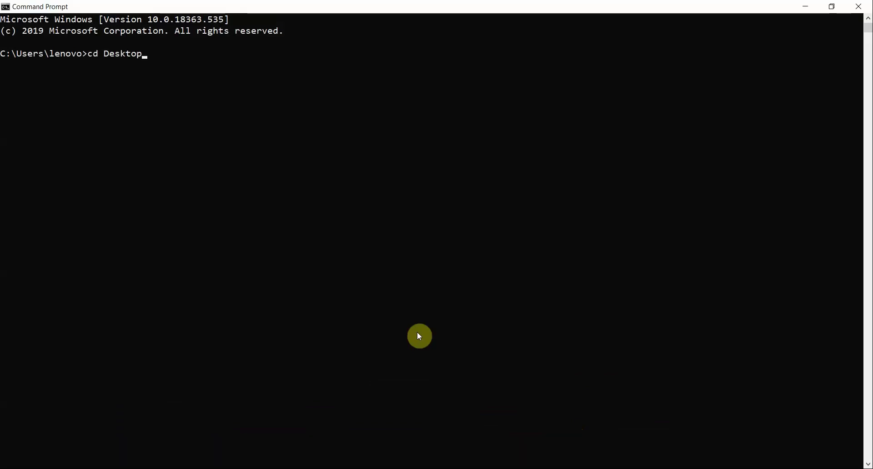
key("Return")
Move into the ProgrammingKnowledge folder and list its contents with dir
type("C")
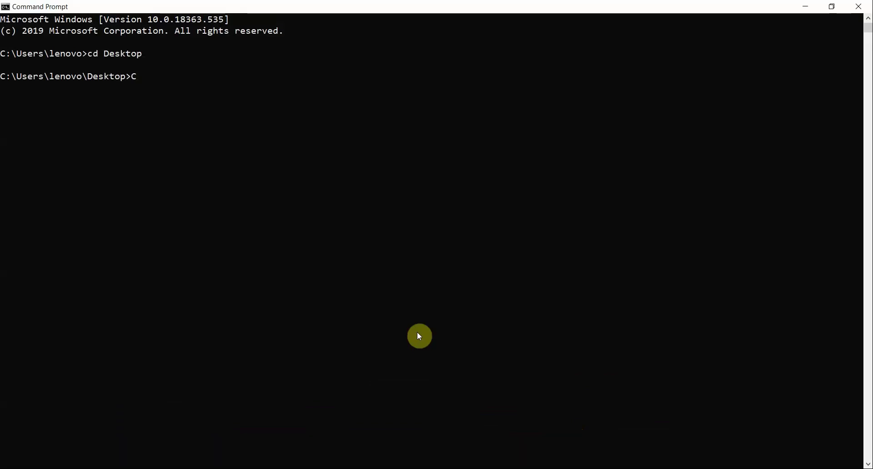
key("BackSpace")
type("cd P")
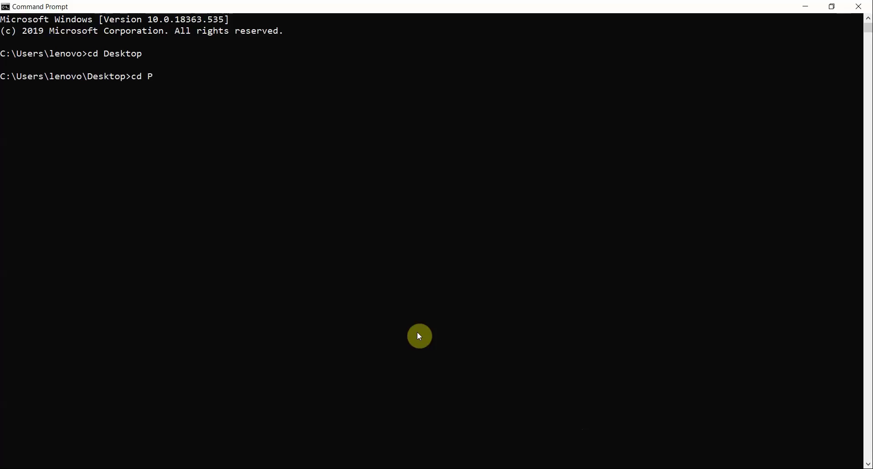
key("Tab")
key("Tab")
key("Return")
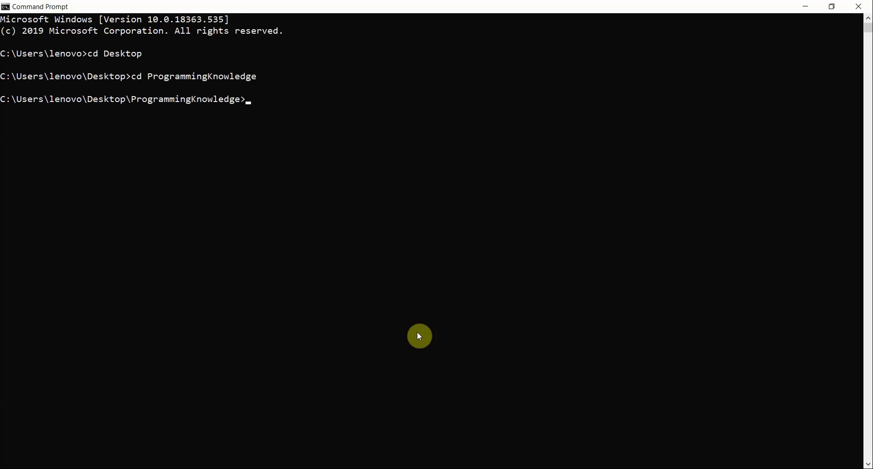
type("DIR")
key("BackSpace")
key("BackSpace")
key("BackSpace")
type("dir")
key("Return")
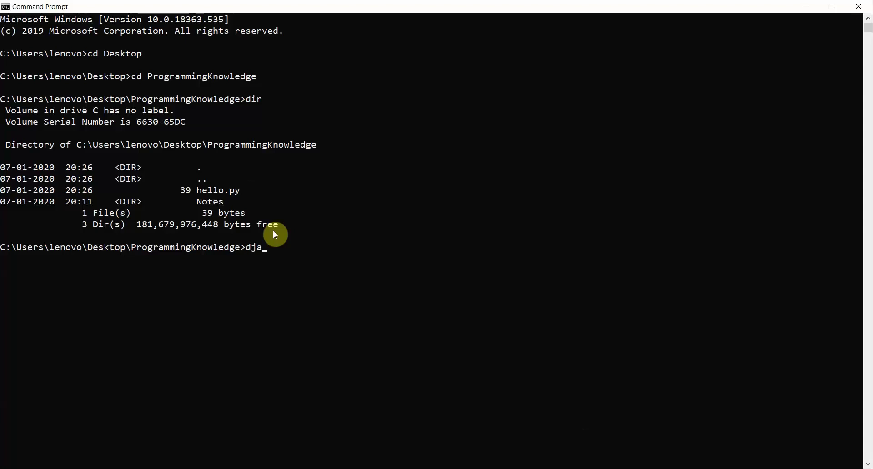
Run django-admin startproject myproject to create the Django project
key("BackSpace")
type("-admin startproje")
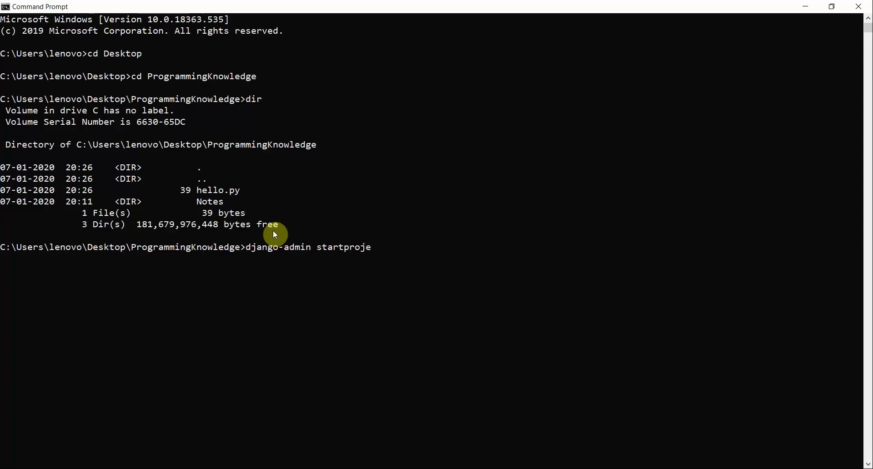
type("ct \"")
key("BackSpace")
type("myp")
type("roject")
key("Return")
List the folder with dir to confirm myproject exists, then bring up the ProgrammingKnowledge Explorer window
type("d")
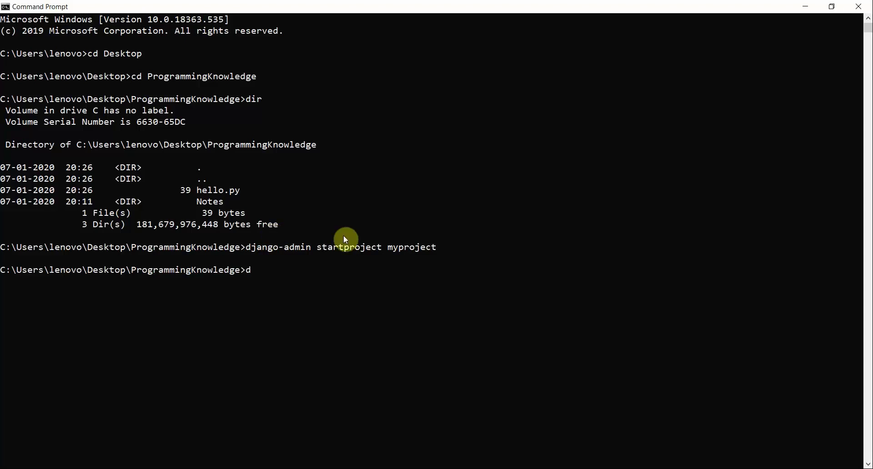
type("ir")
key("Return")
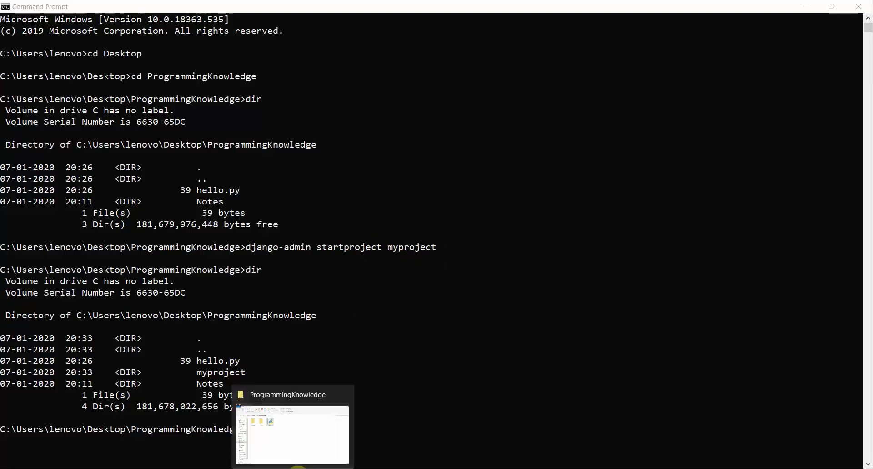
left_click(300, 434)
Check the Notepad notes and highlight the startapp step of the Django instructions
left_click(276, 330)
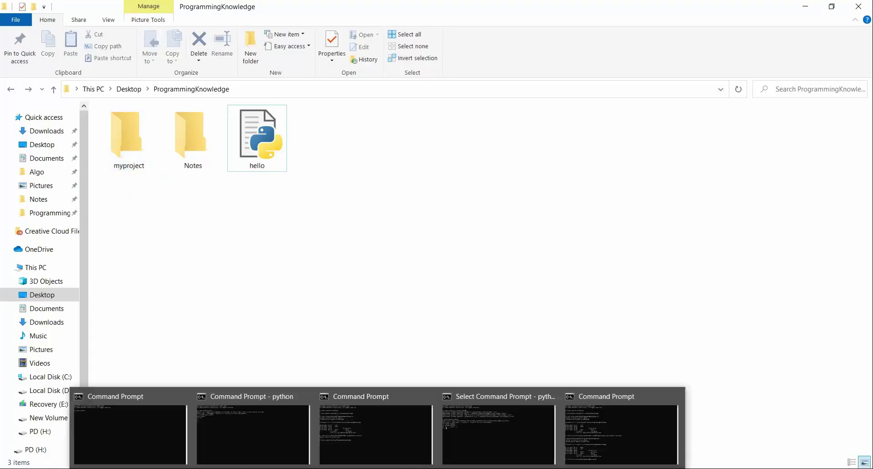
mouse_move(434, 467)
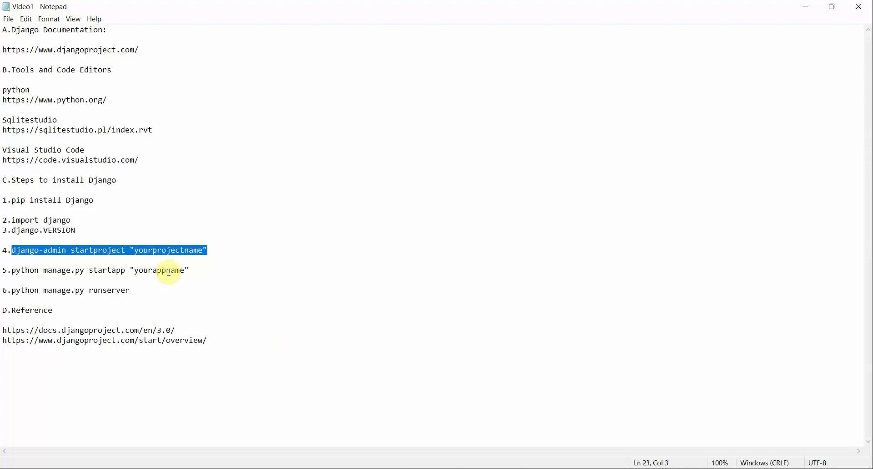
left_click(203, 270)
left_click_drag(203, 270, 12, 270)
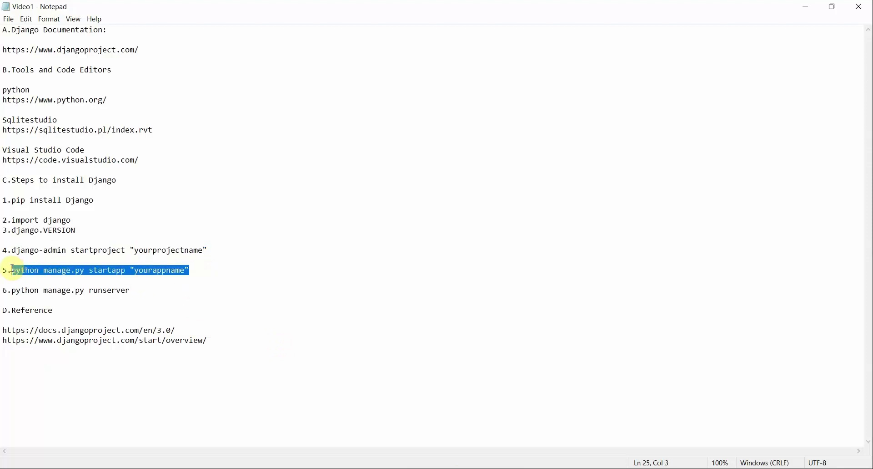
Back in Explorer, open the myproject folder to reveal the inner myproject folder and manage
mouse_move(286, 467)
left_click(291, 423)
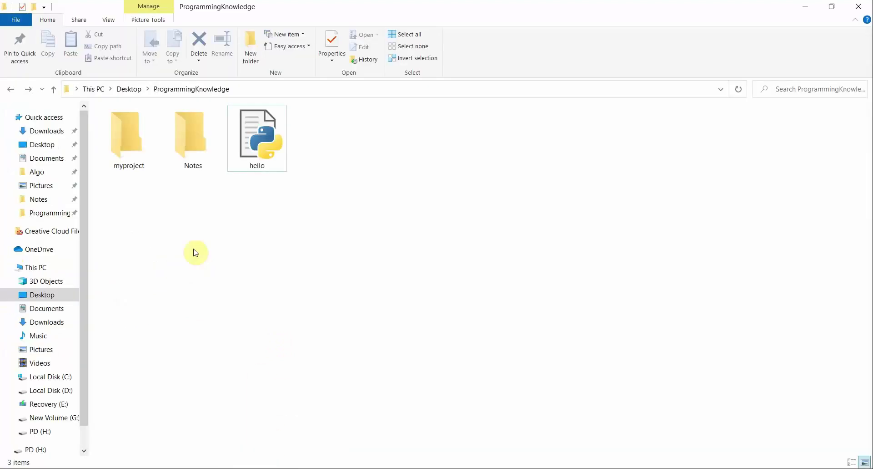
left_click(131, 163)
double_click(132, 163)
left_click(144, 138)
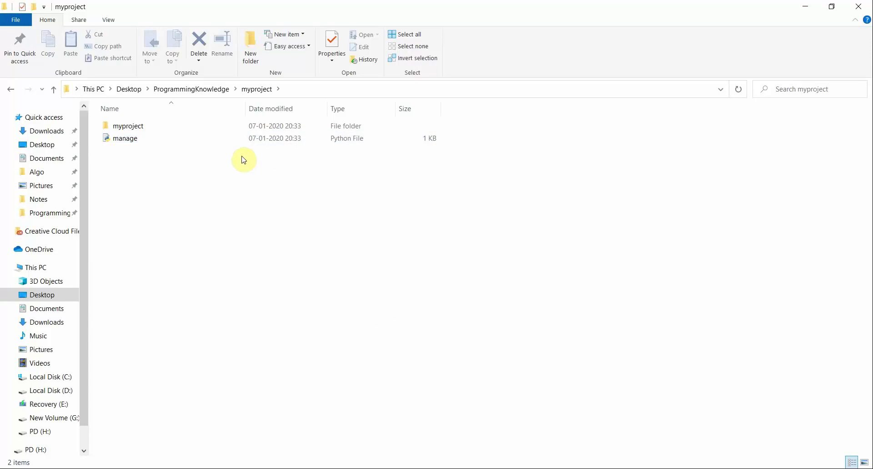
In the ProgrammingKnowledge Command Prompt, change into the myproject folder
left_click(378, 468)
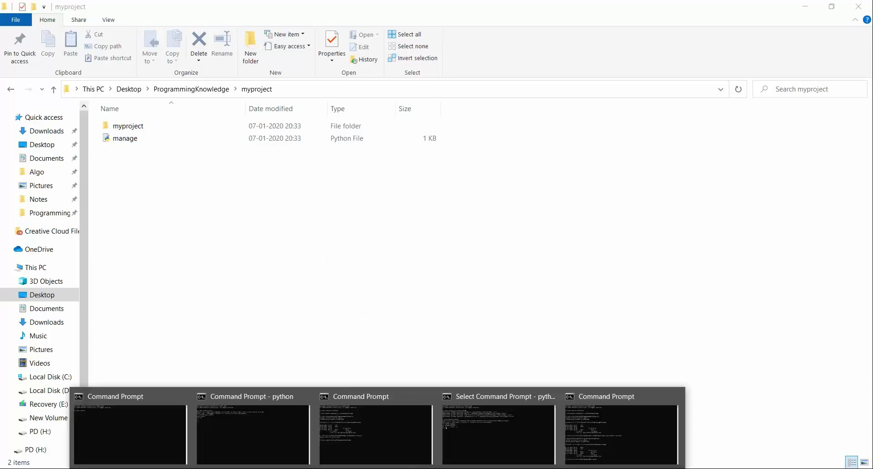
left_click(541, 425)
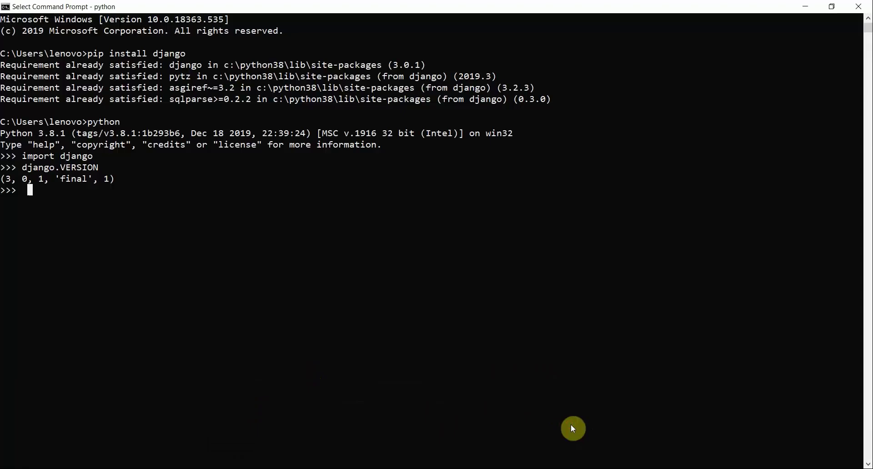
left_click(585, 422)
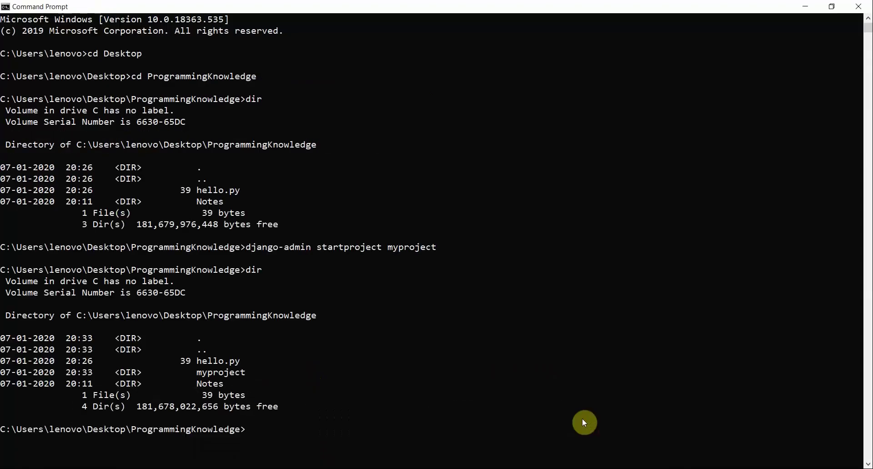
type("cd myproject")
key("Return")
List myproject's contents with dir, then enter python manage.py startapp myapp without running it
scroll(368, 395, "down", 2)
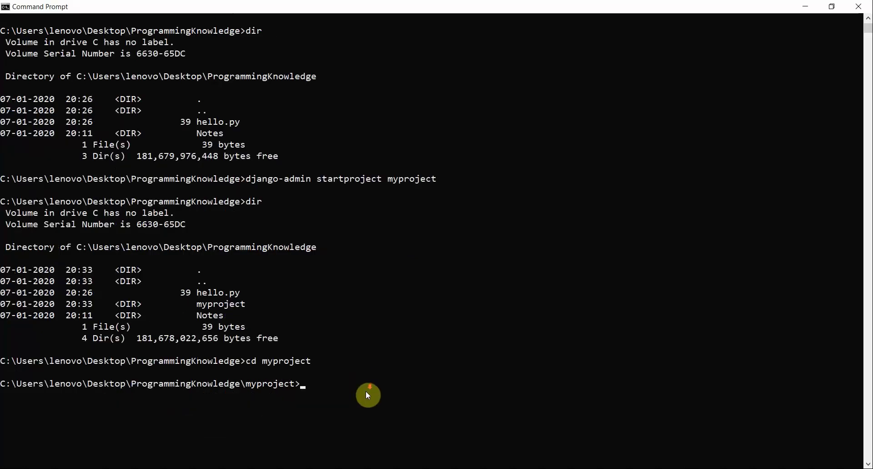
type("dir")
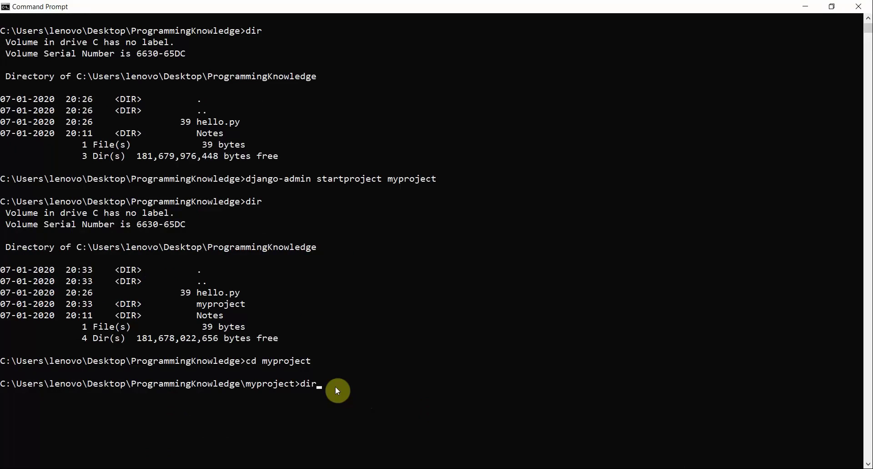
key("Return")
scroll(254, 383, "down", 1)
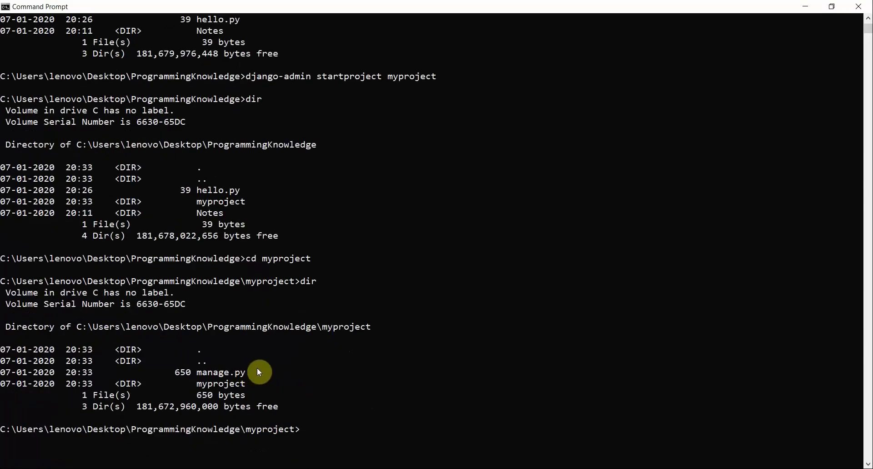
type("python manage.py")
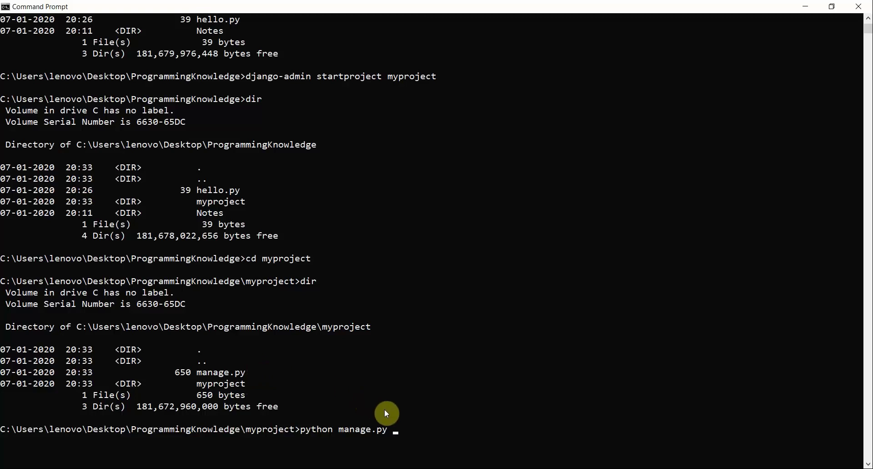
type("startapp myapp")
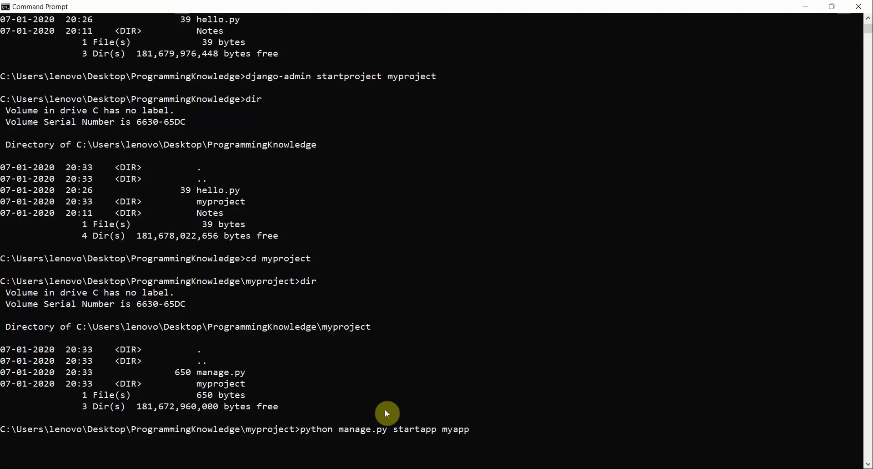